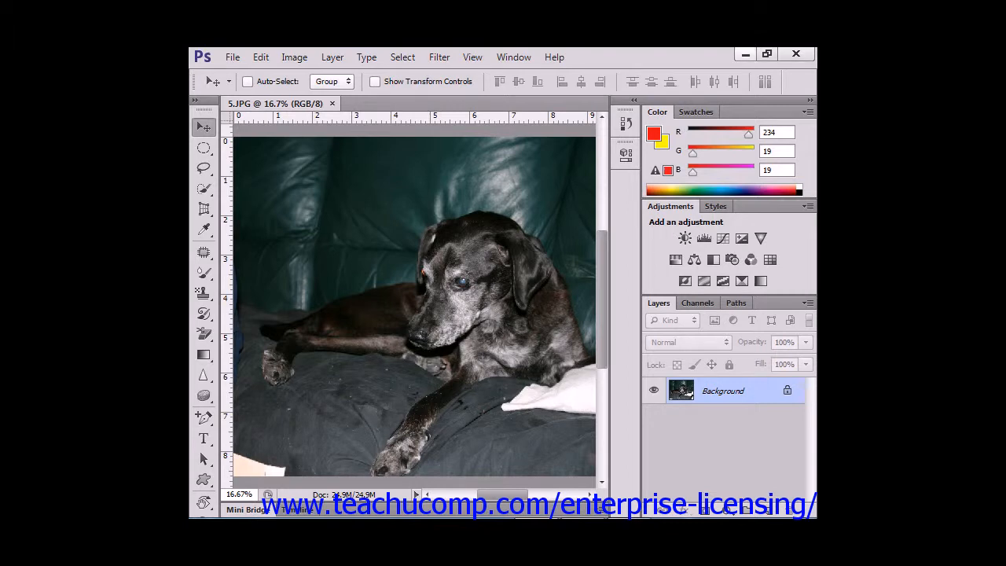
# Minimize the application window and restore it from the taskbar.
pyautogui.click(745, 54)
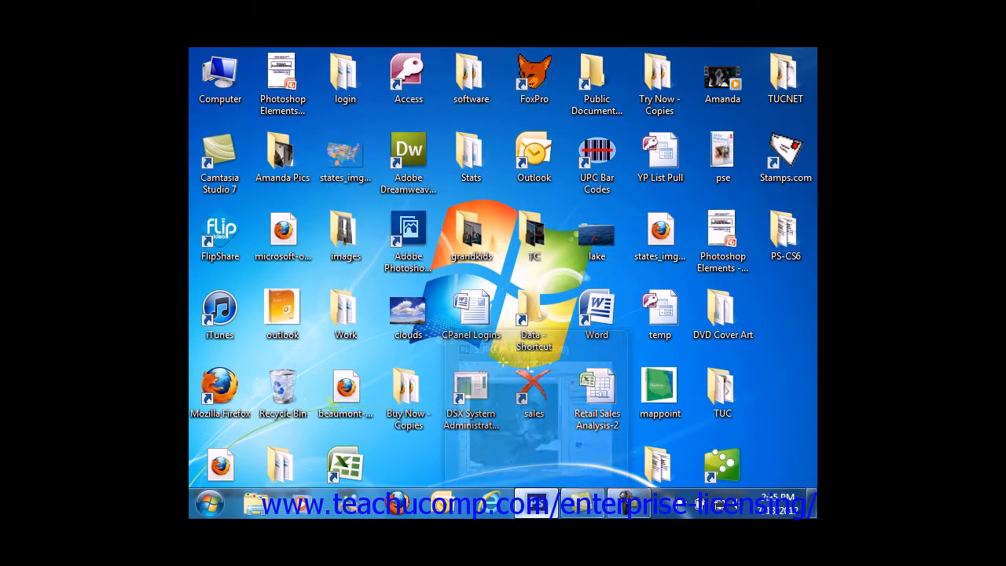
pyautogui.click(536, 504)
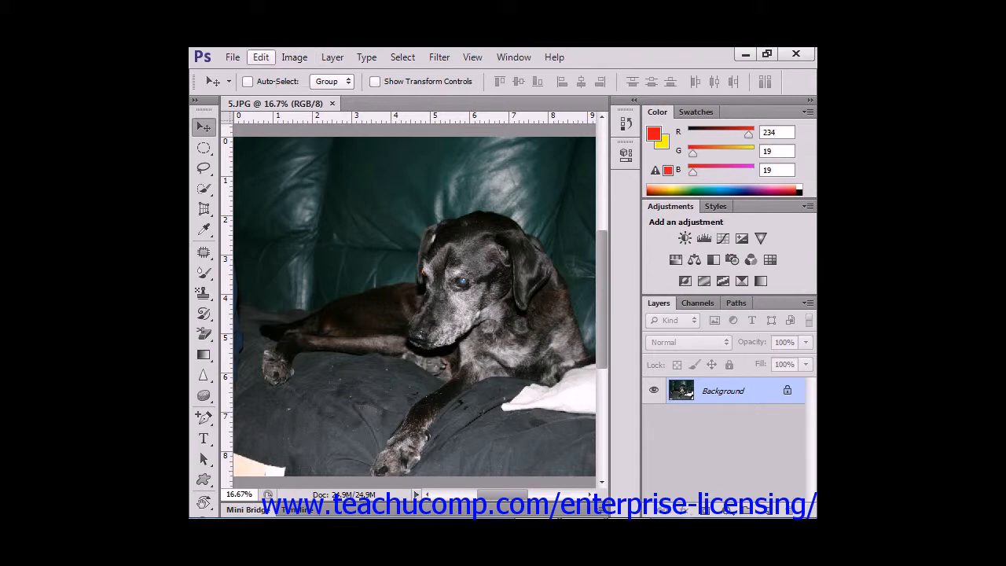
# Open the File menu and review its commands and submenus.
pyautogui.click(233, 57)
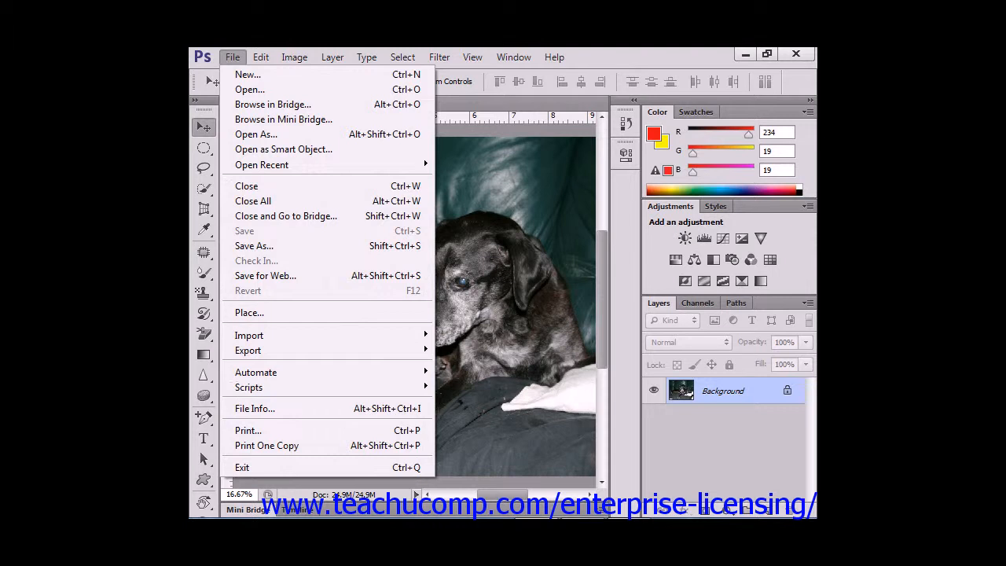
pyautogui.moveTo(261, 165)
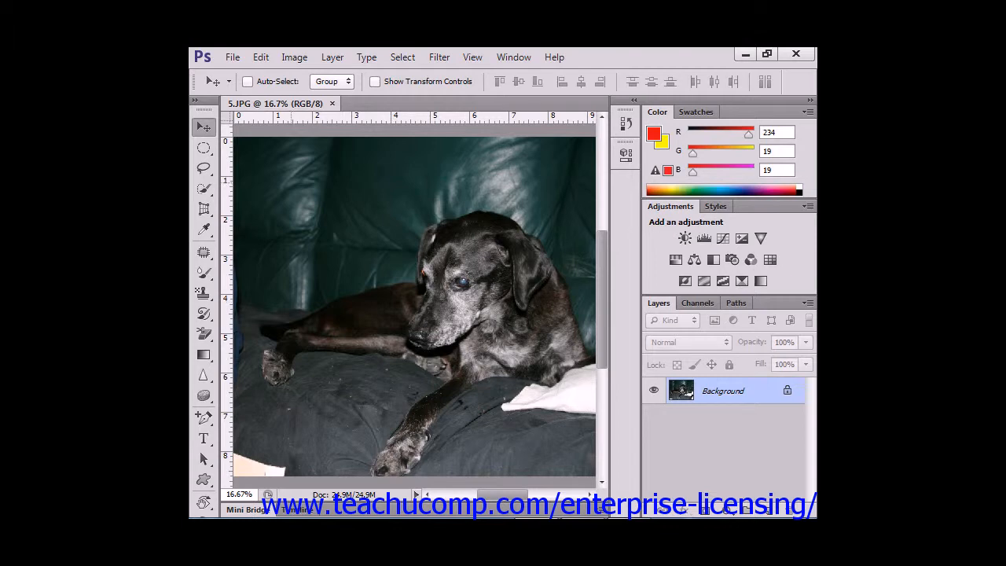
pyautogui.click(232, 58)
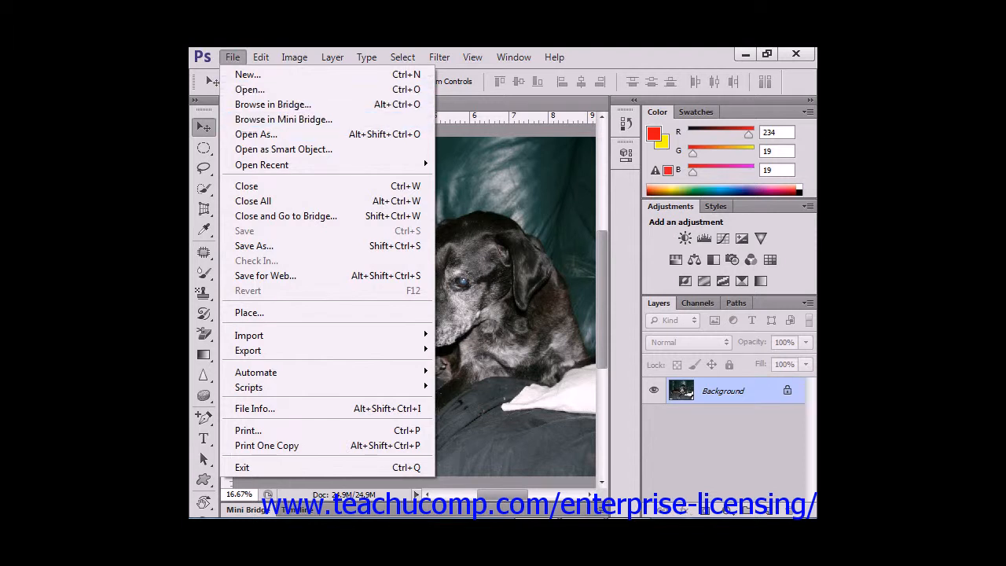
pyautogui.press('Escape')
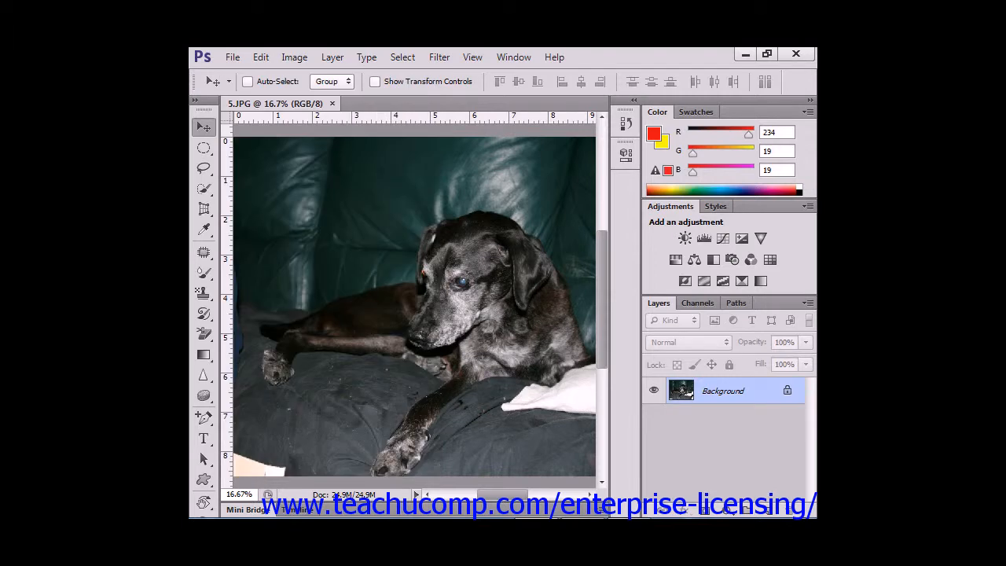
# Bring up the Open file dialog with its shortcut and cancel it.
pyautogui.hotkey('ctrl', 'o')
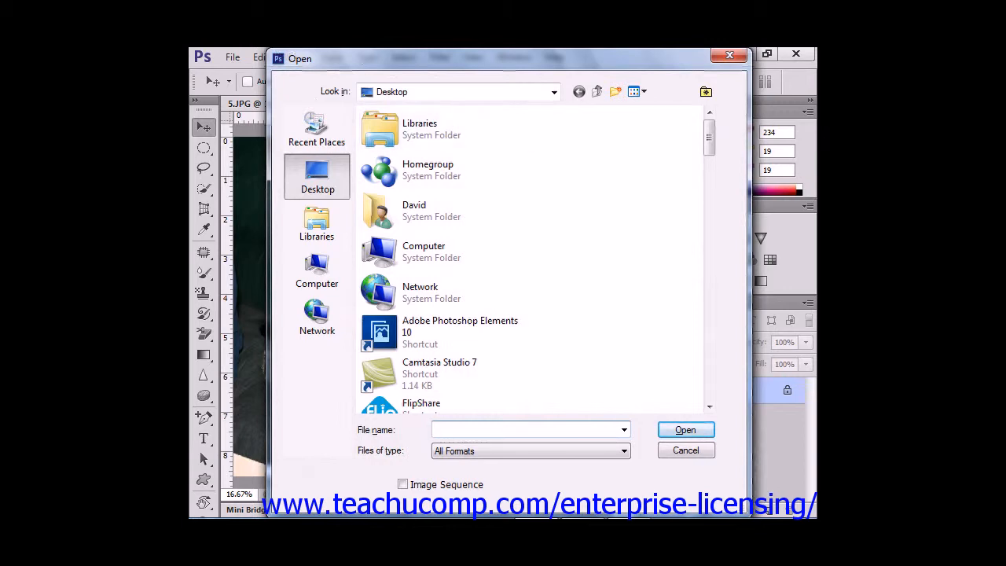
pyautogui.click(686, 450)
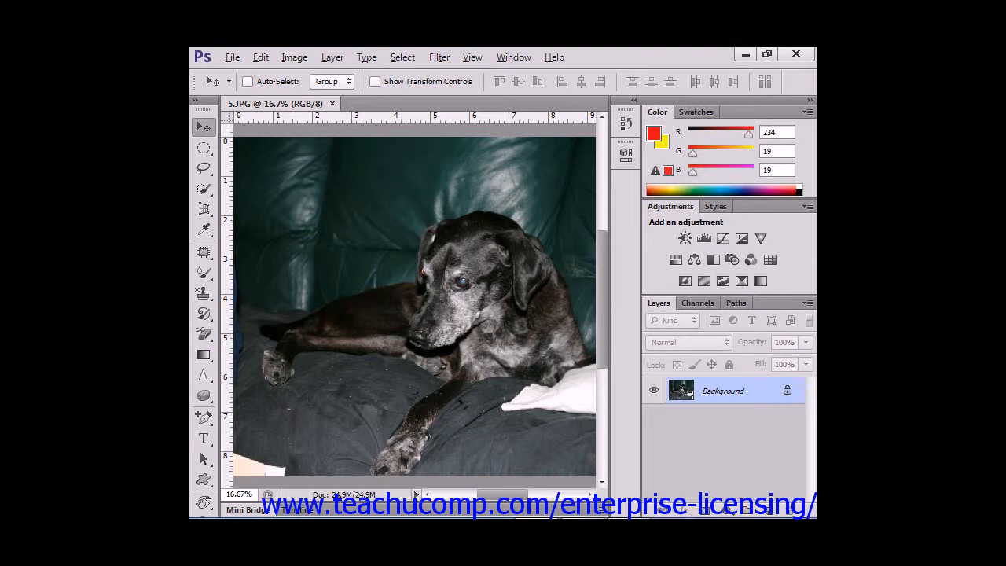
# Open the File menu from the keyboard and move across the menu bar to the Filter menu.
pyautogui.hotkey('alt', 'f')
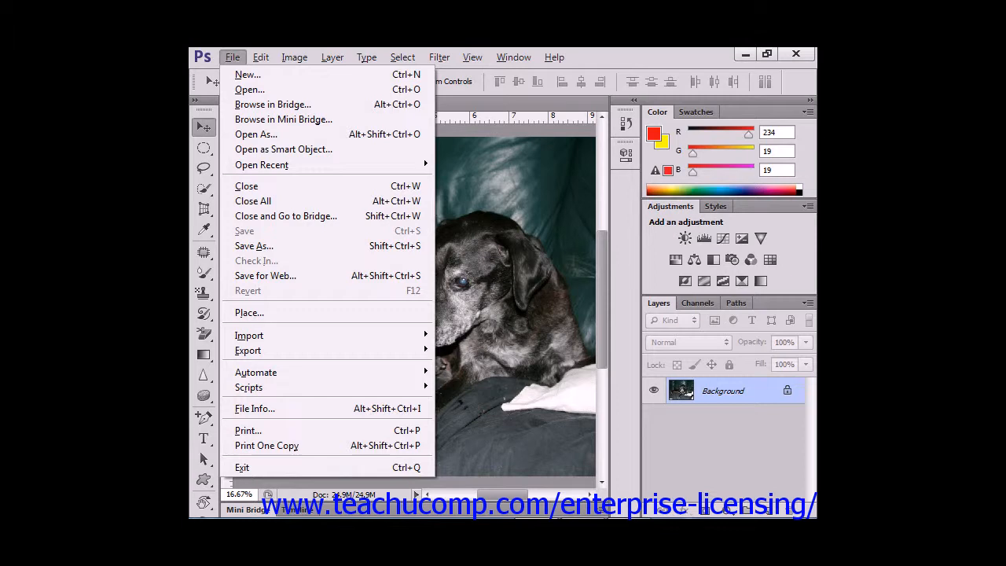
pyautogui.press('o')
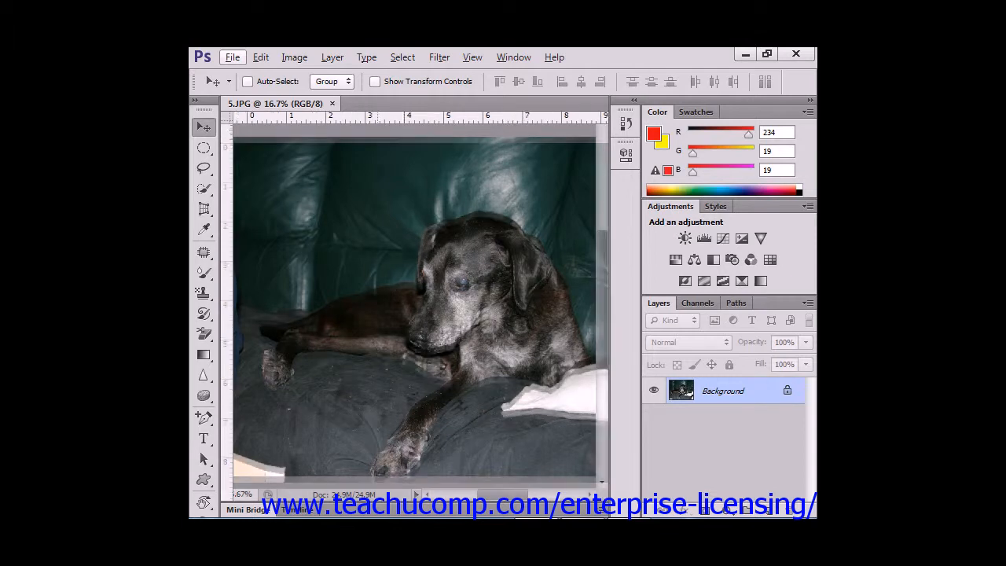
pyautogui.click(233, 58)
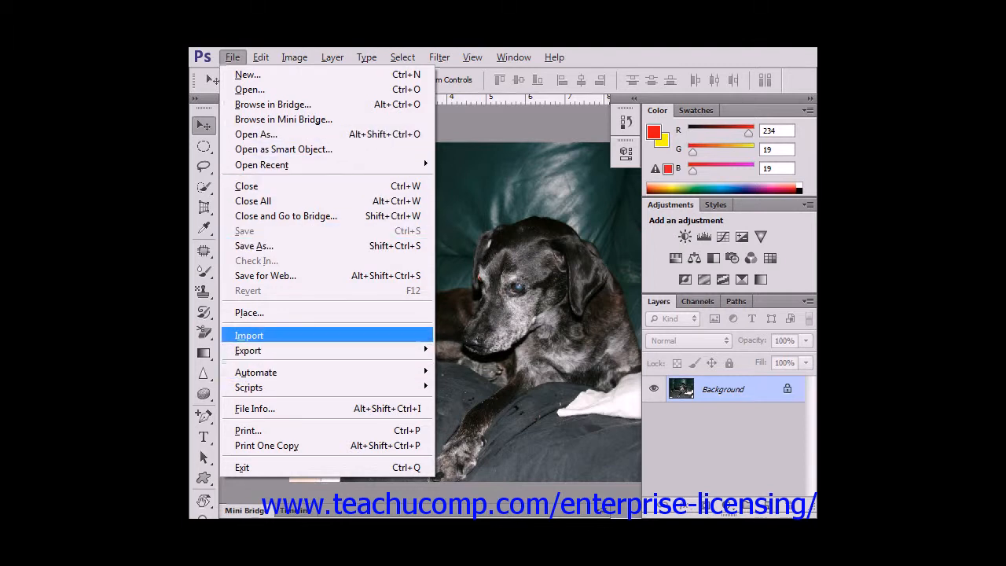
pyautogui.press('Right')
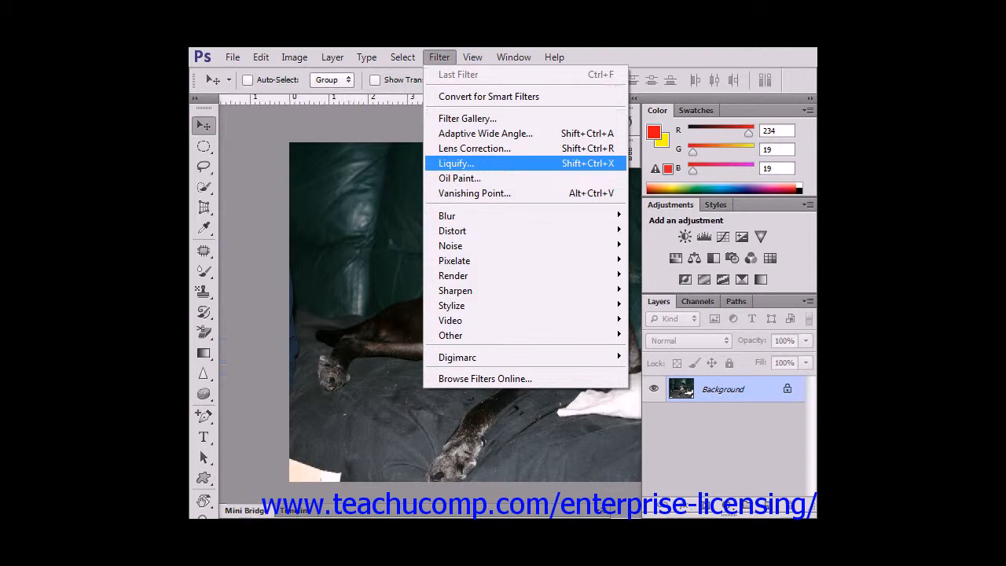
pyautogui.press('Escape')
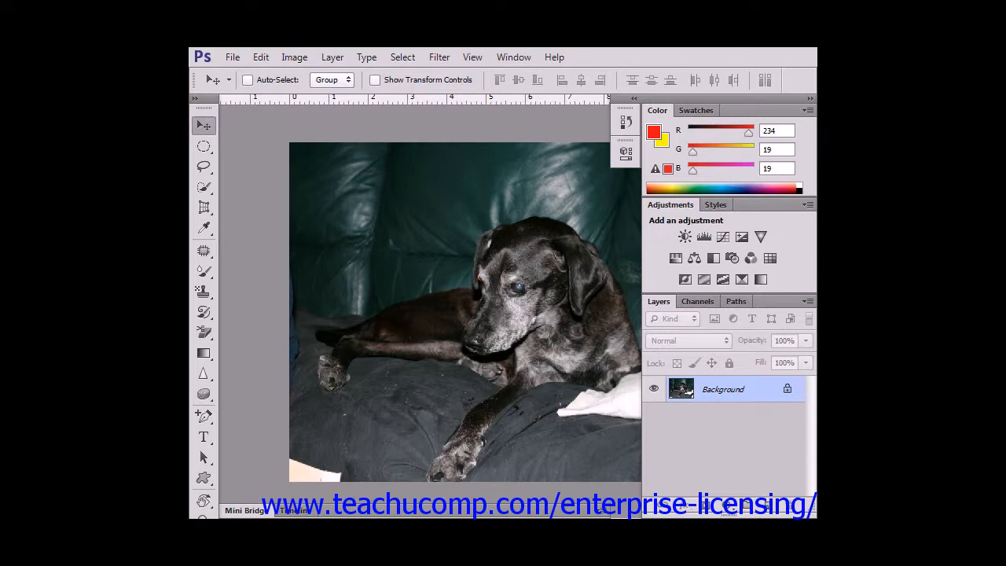
# Hide the Options bar and show it again.
pyautogui.click(513, 57)
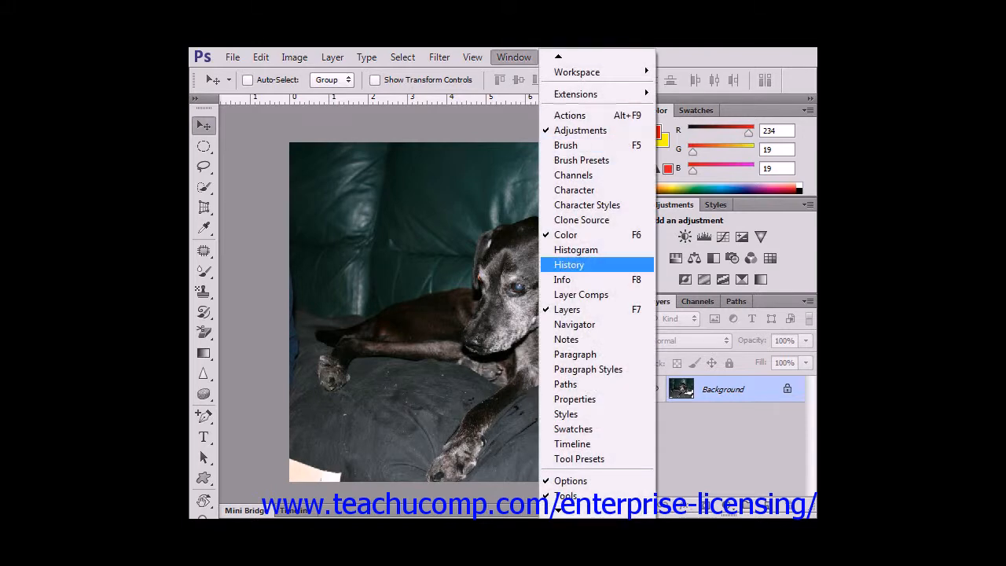
pyautogui.click(570, 480)
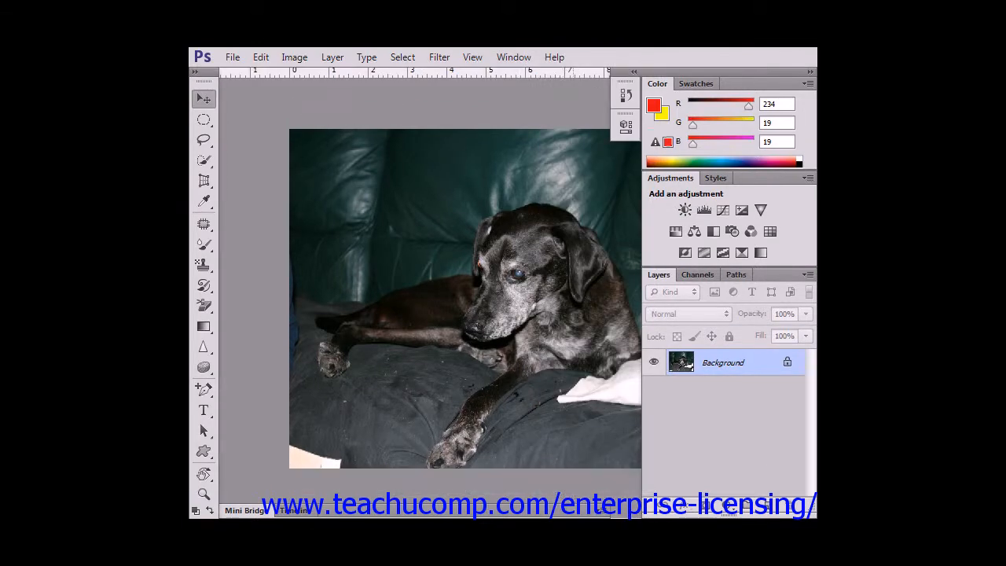
pyautogui.click(514, 57)
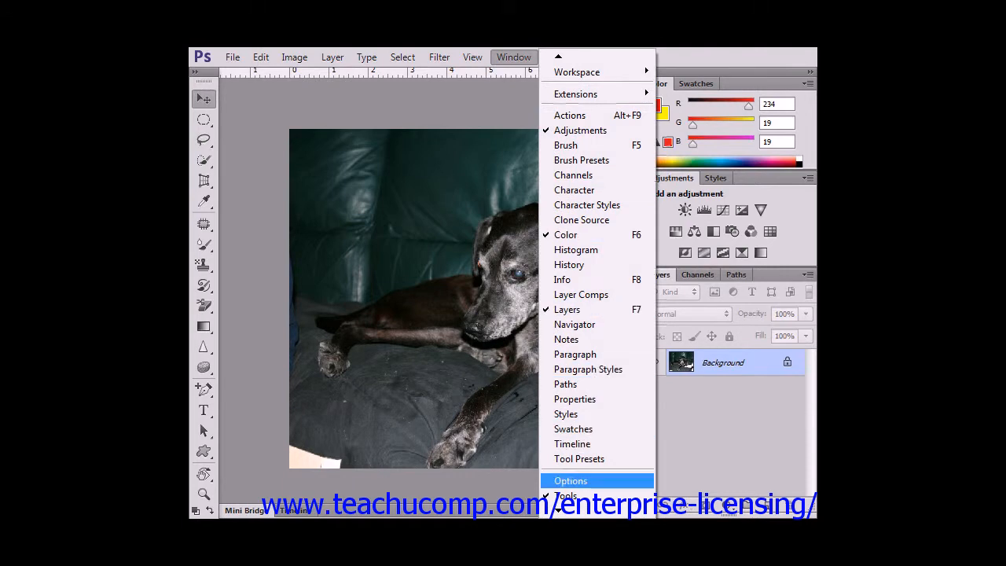
pyautogui.click(570, 480)
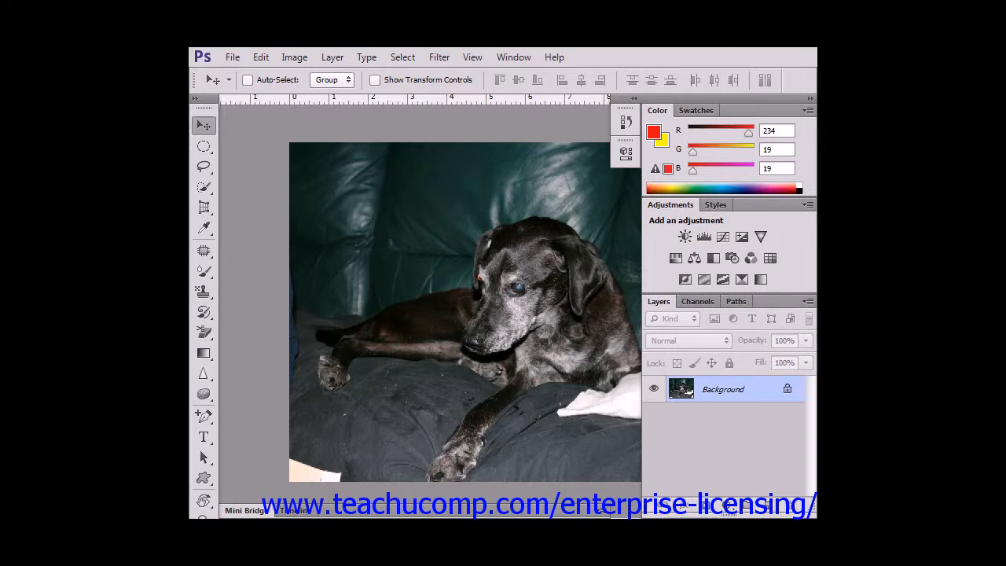
# Browse the hidden tool flyouts of the selection tools and switch to the Polygonal Lasso Tool.
pyautogui.rightClick(203, 146)
pyautogui.rightClick(203, 166)
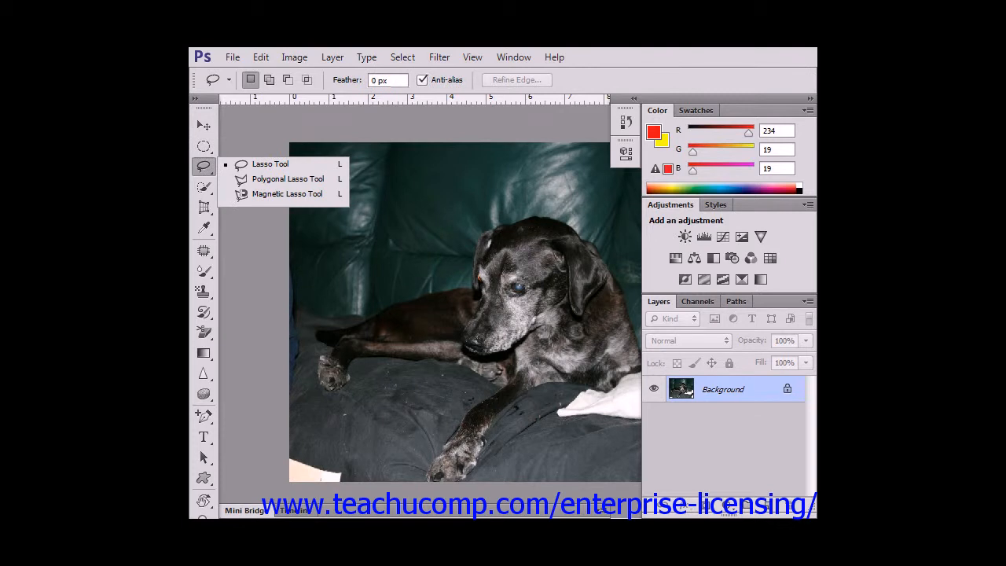
pyautogui.click(203, 187)
pyautogui.click(204, 228)
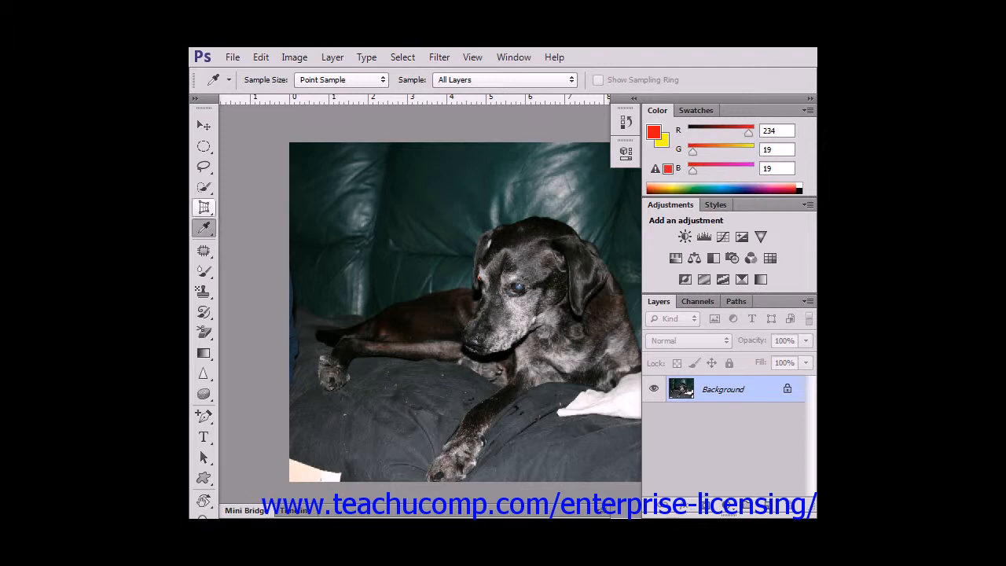
pyautogui.click(203, 186)
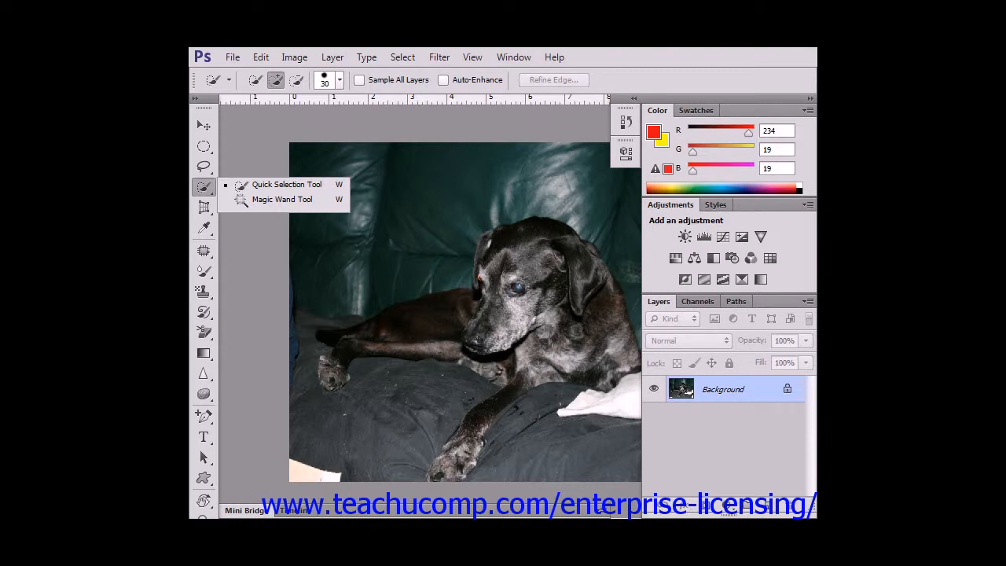
pyautogui.click(204, 166)
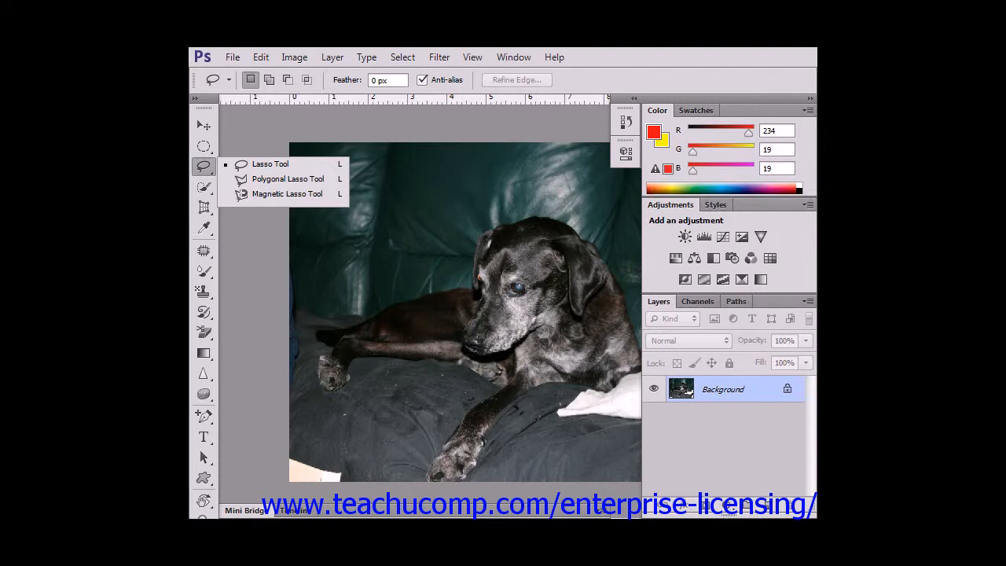
pyautogui.click(204, 125)
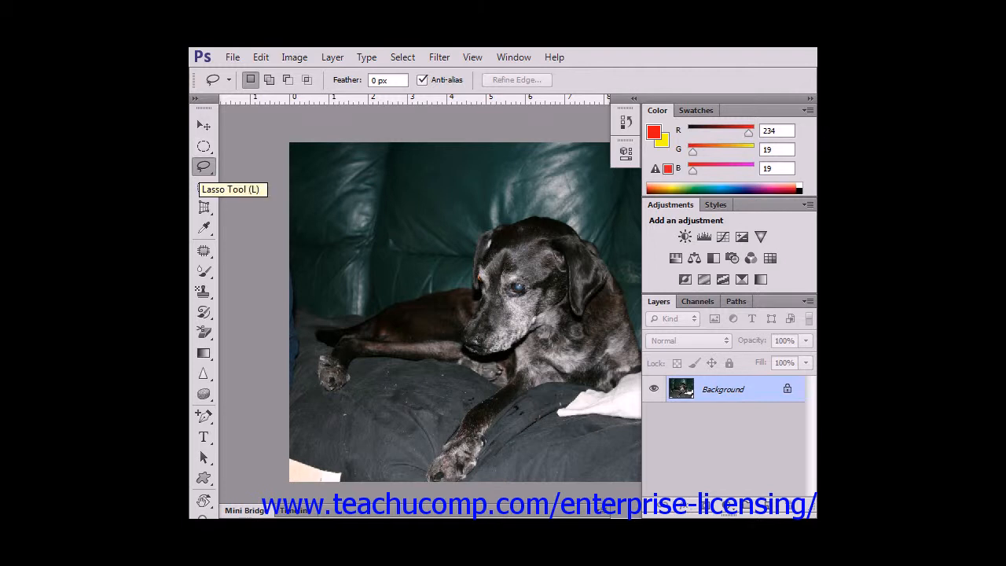
pyautogui.hotkey('shift', 'l')
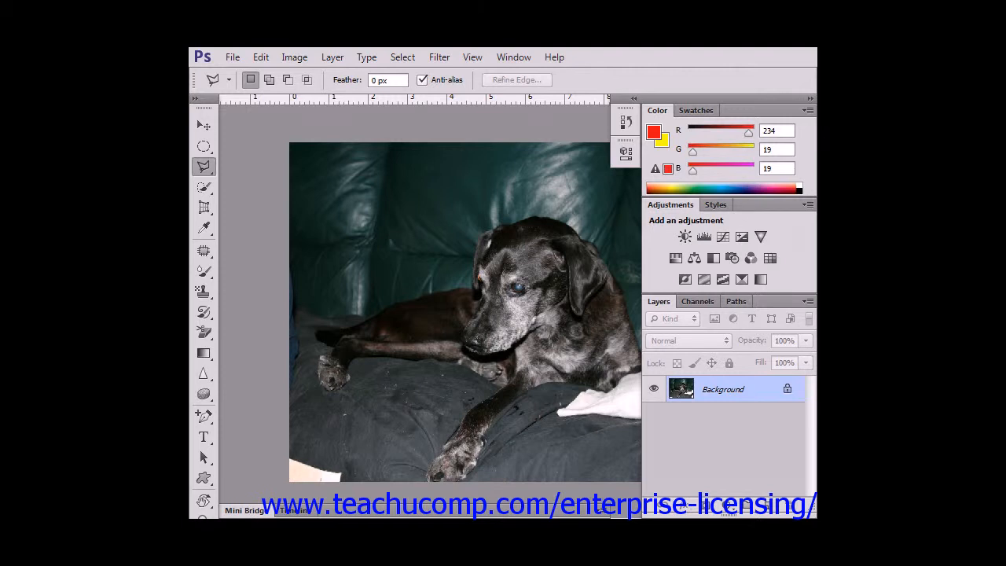
# Undock the Tools panel and float it beside the image's left edge.
pyautogui.moveTo(204, 101); pyautogui.dragTo(462, 107)
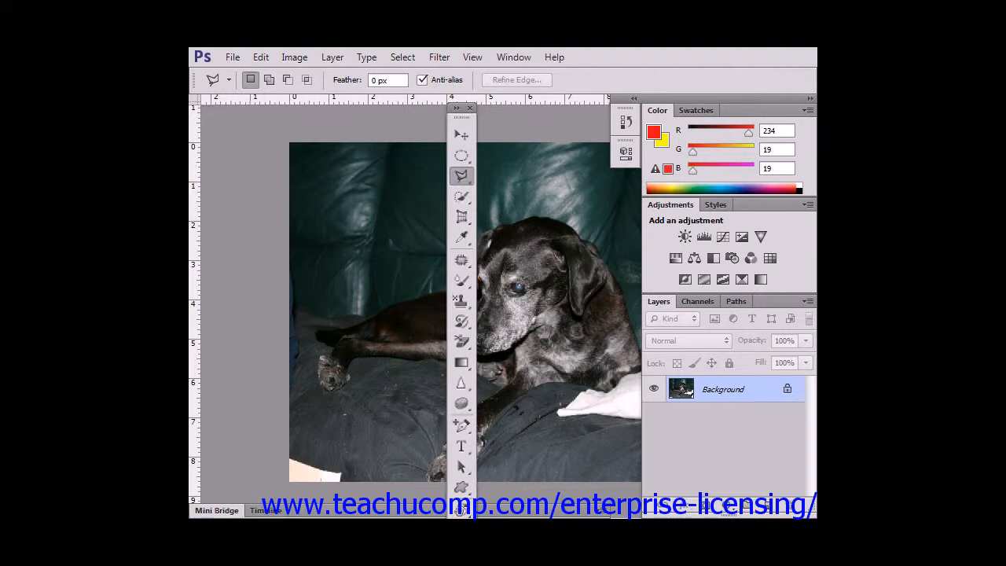
pyautogui.moveTo(461, 107); pyautogui.dragTo(293, 103)
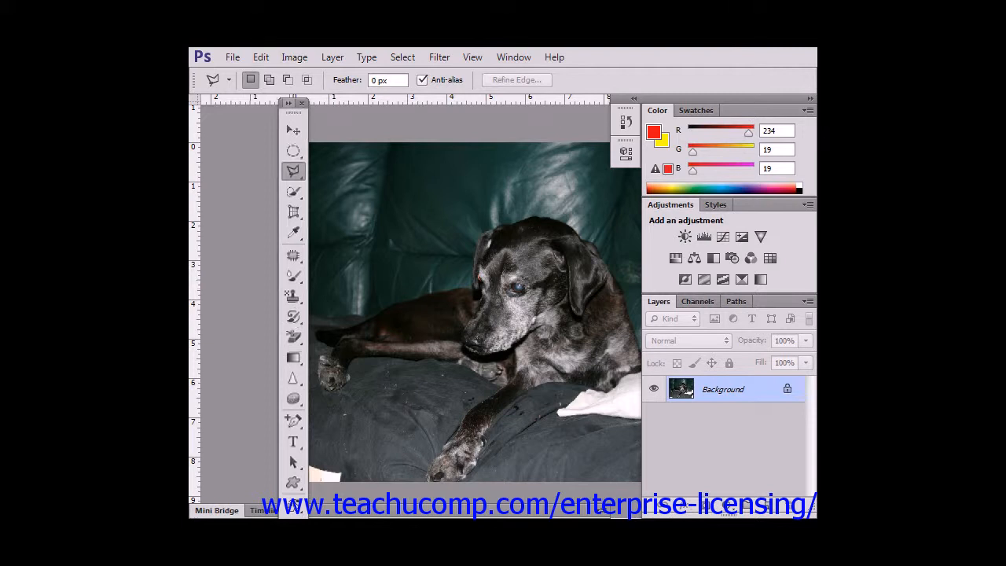
# Toggle the floating Tools panel between two-column and single-column layouts.
pyautogui.click(289, 103)
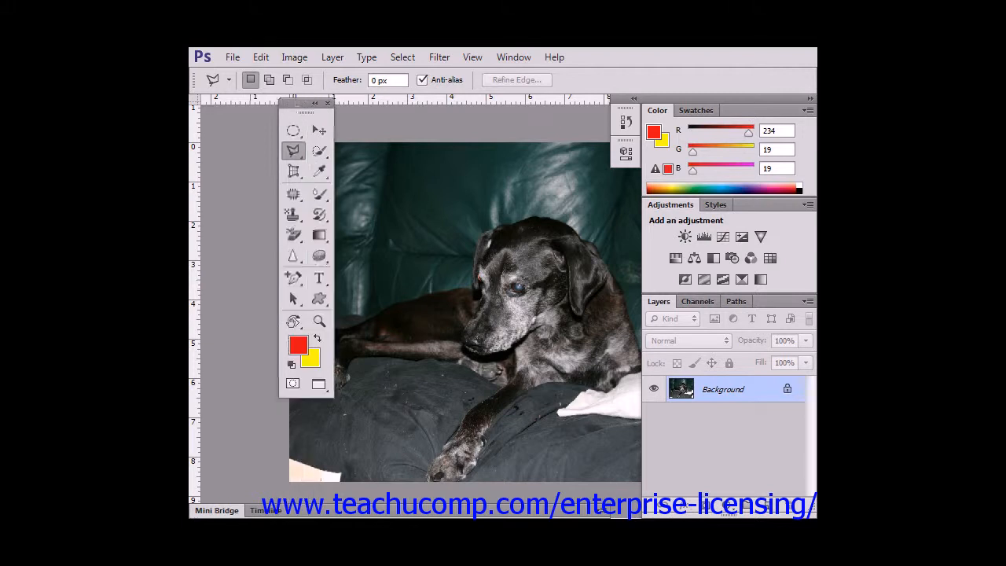
pyautogui.click(314, 103)
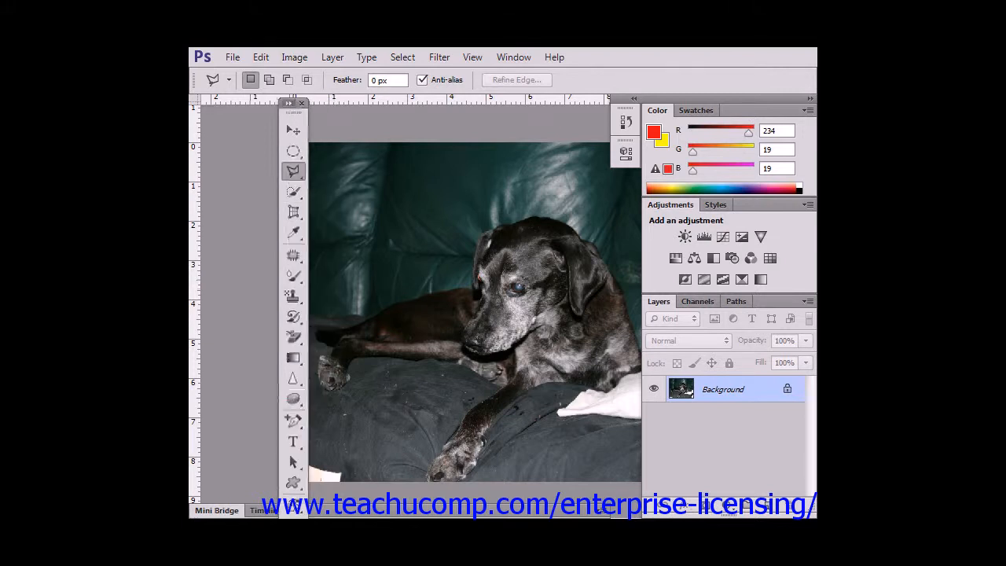
pyautogui.click(288, 103)
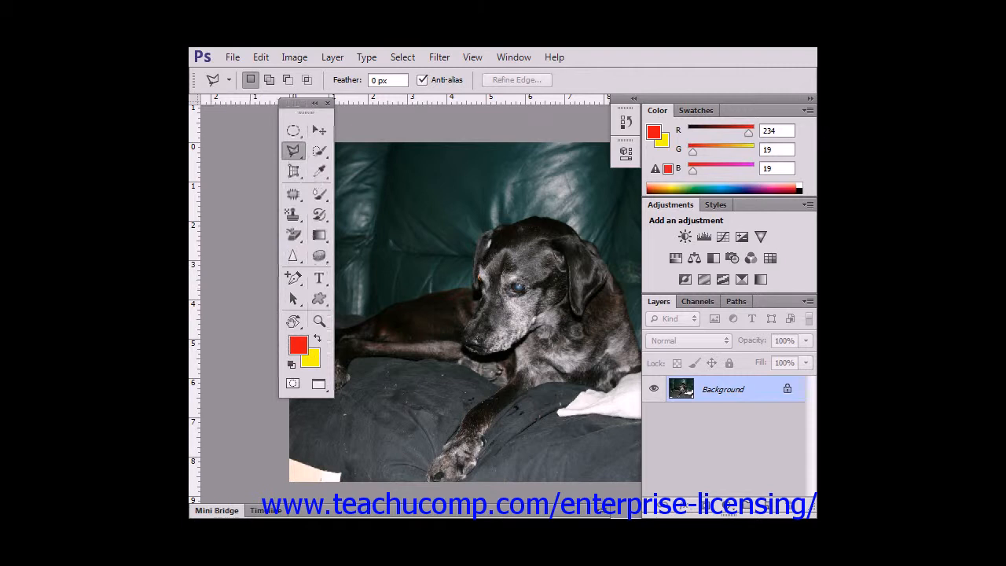
pyautogui.click(315, 102)
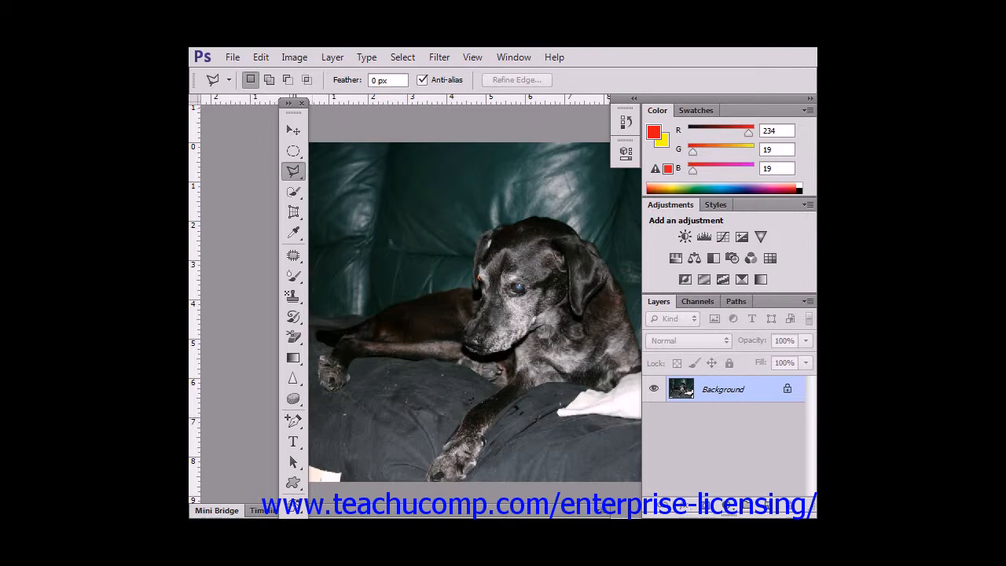
# Hide the Tools panel and show it again.
pyautogui.click(513, 56)
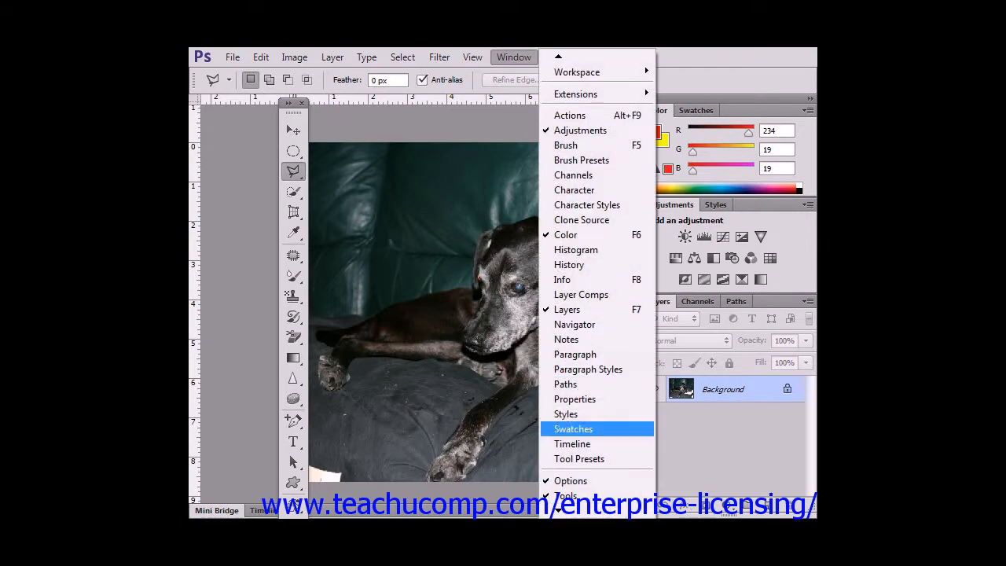
pyautogui.click(566, 496)
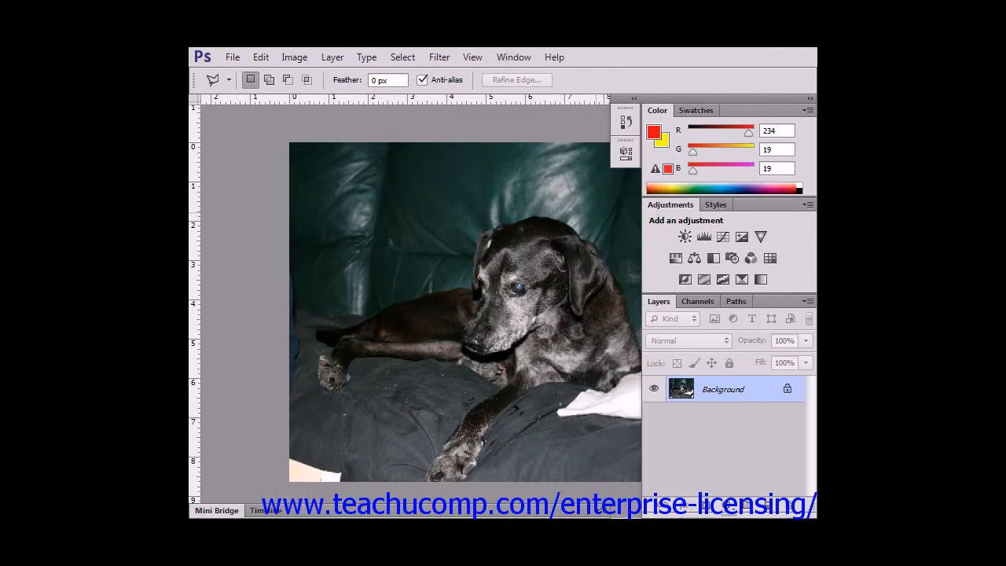
pyautogui.click(514, 57)
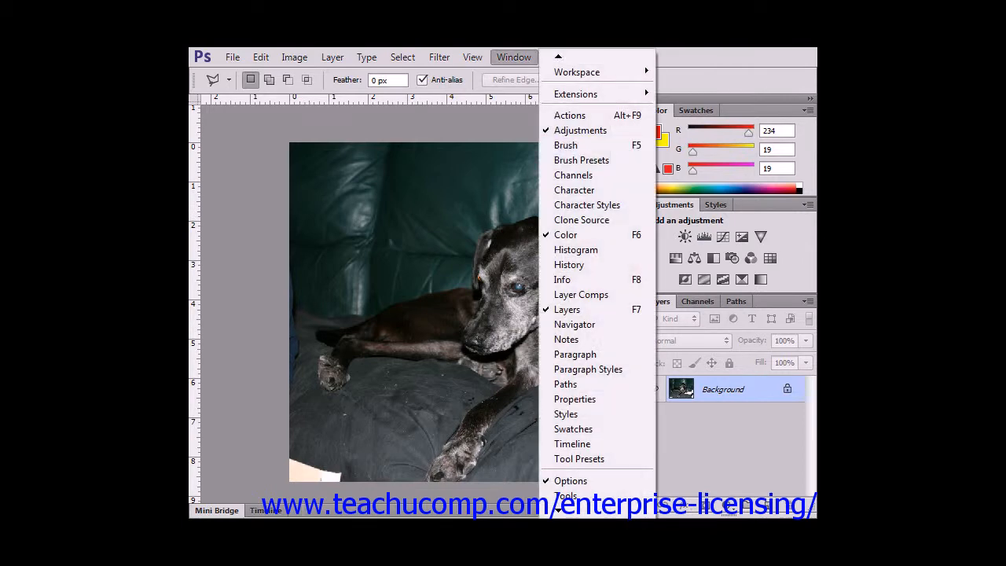
pyautogui.click(566, 496)
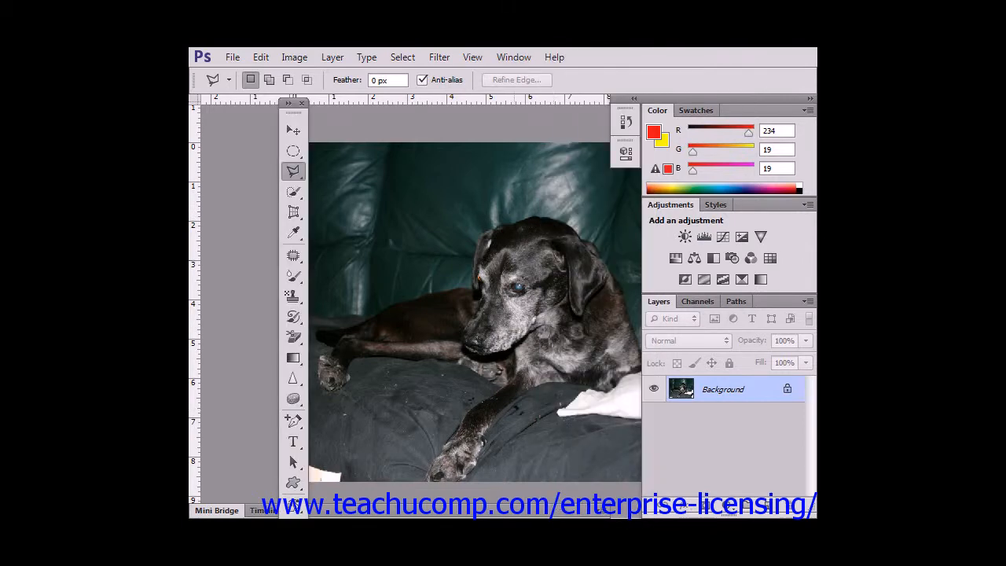